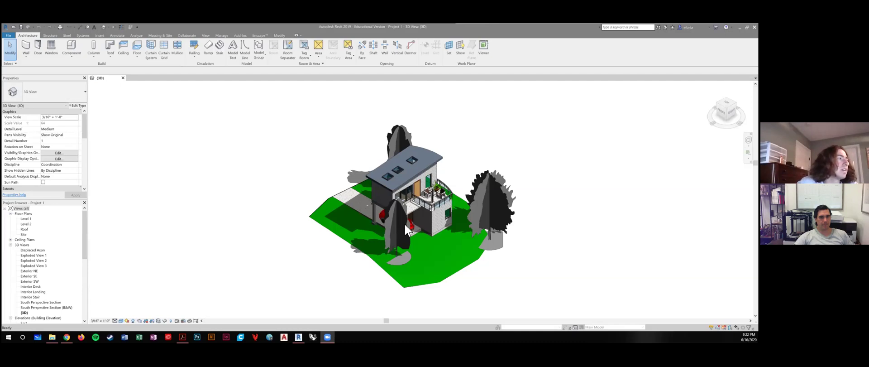
- Choose Floor Plans > Level 1 in the Project Browser, leaving the 3D house view
click(26, 219)
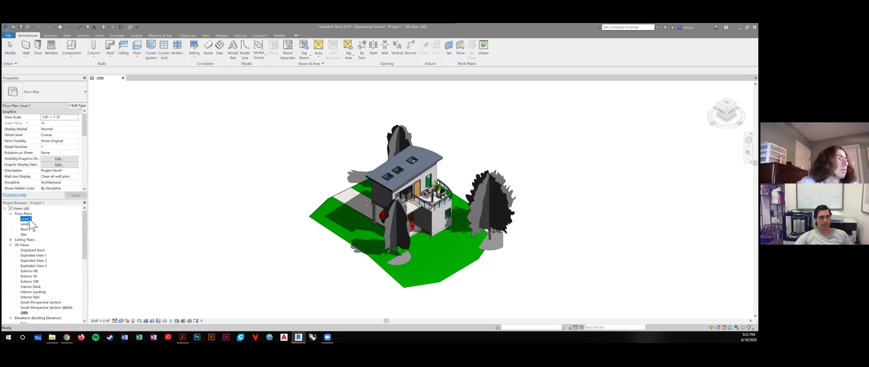
- Open the Level 1 floor plan, zoom in, and select the imported Ferrari car
double_click(26, 219)
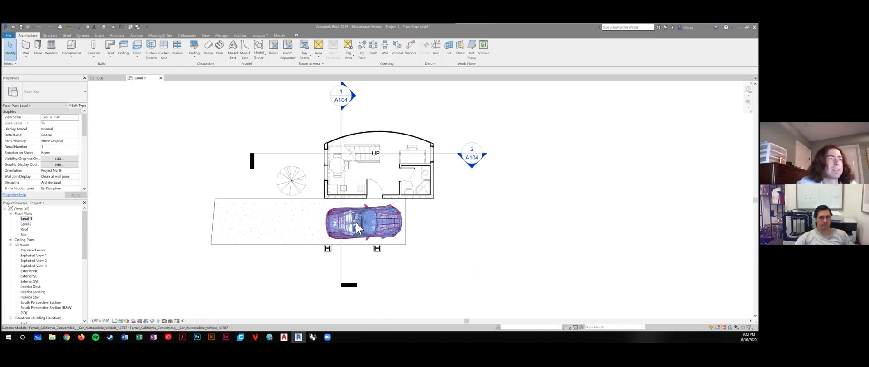
scroll(356, 222, up, 3)
click(330, 194)
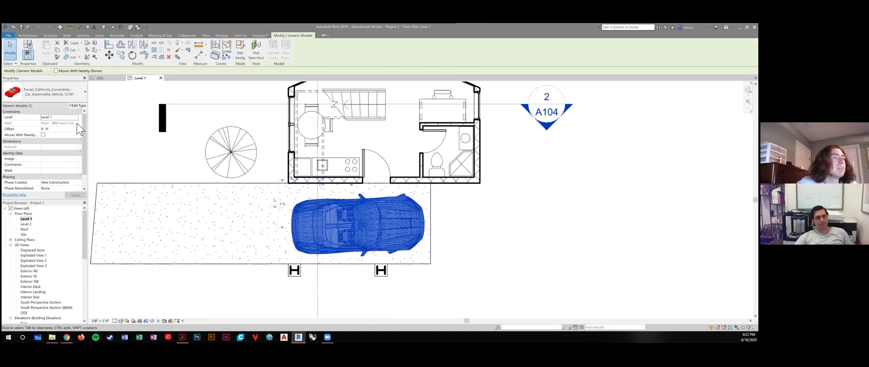
- Open the Ferrari_California_Convertible family for editing from the car's right-click menu
double_click(319, 206)
click(349, 271)
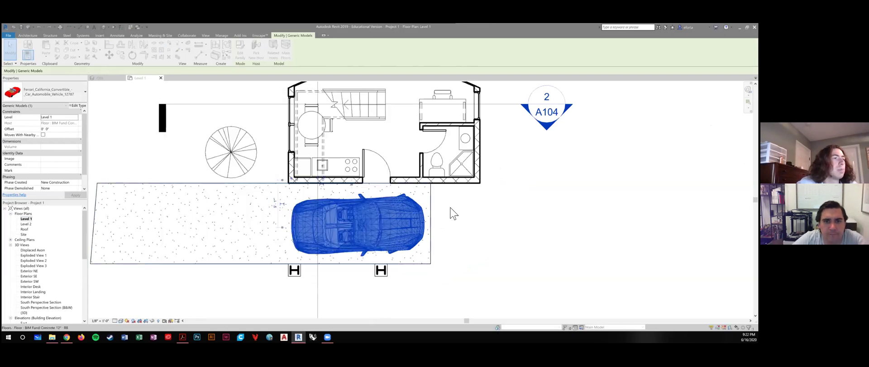
right_click(383, 221)
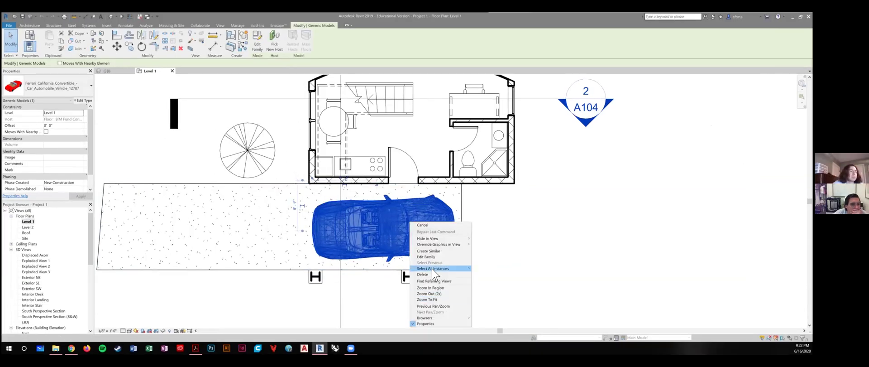
click(509, 232)
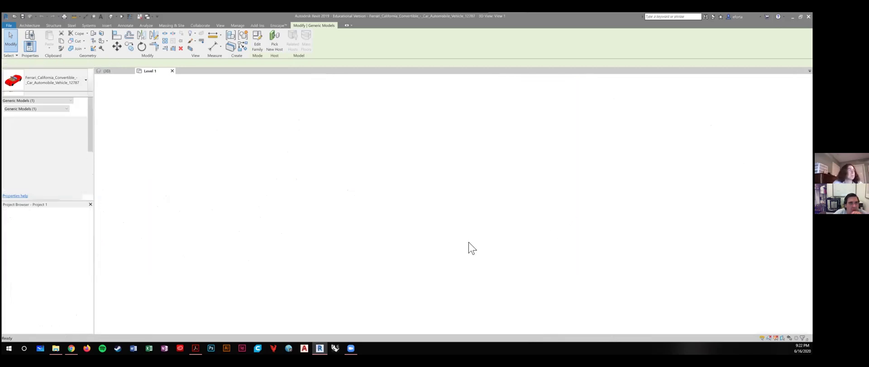
- Return to the Level 1 plan and use Tab to pick the car rather than the floor
click(152, 71)
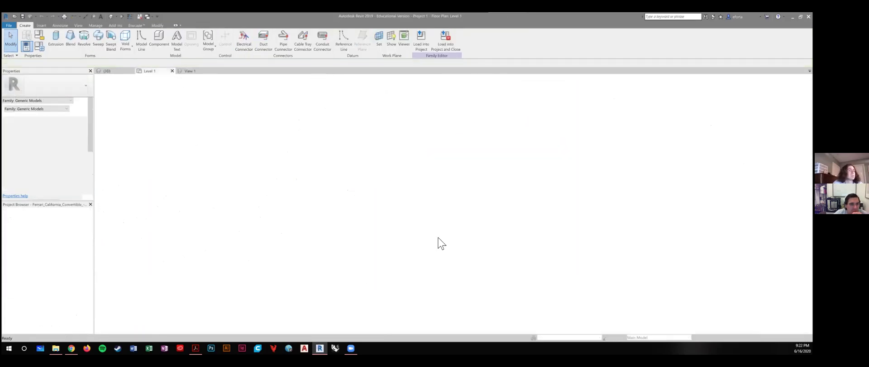
click(485, 234)
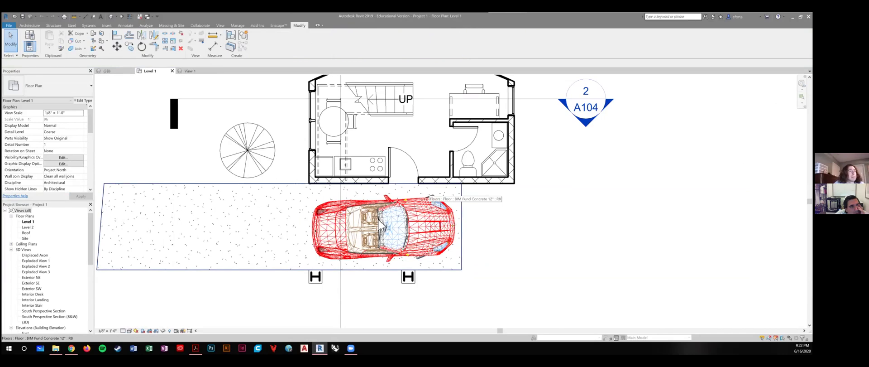
key(Tab)
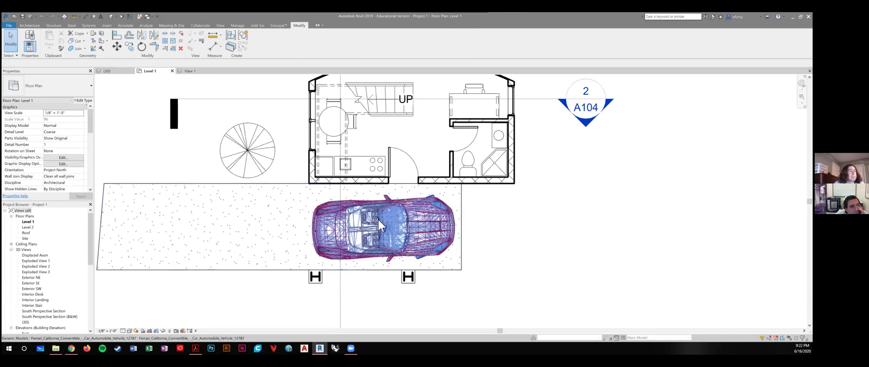
- Override the Ferrari's projection line colour to Black in this view, keeping the default line pattern
click(401, 205)
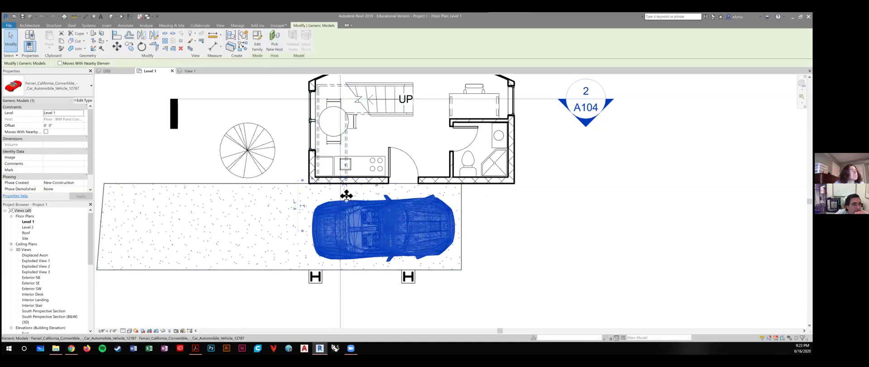
click(191, 42)
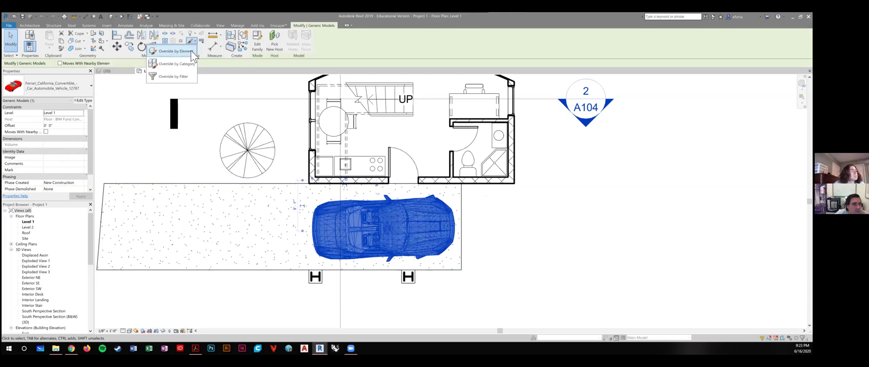
click(190, 50)
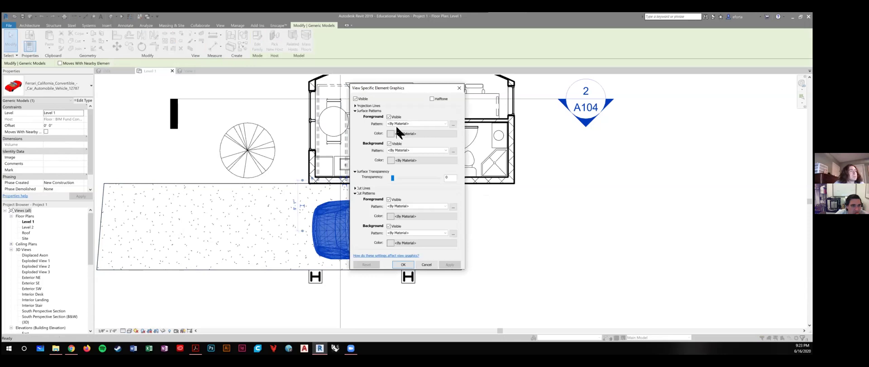
double_click(354, 106)
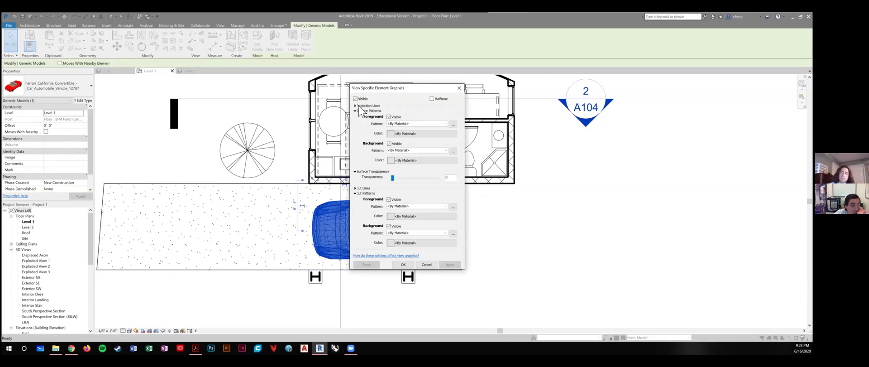
click(357, 106)
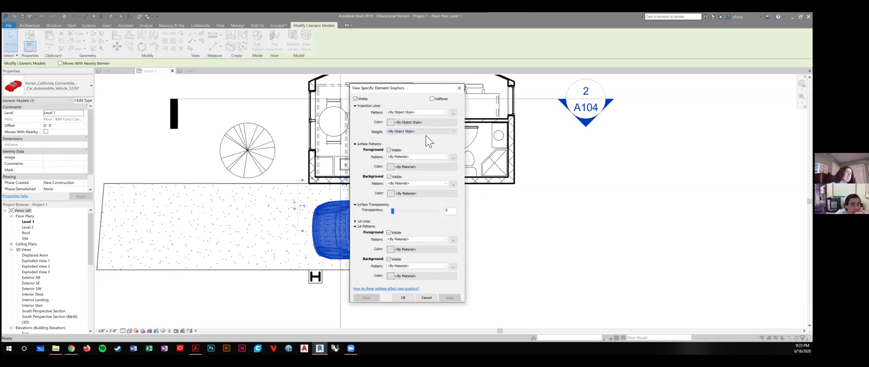
click(428, 112)
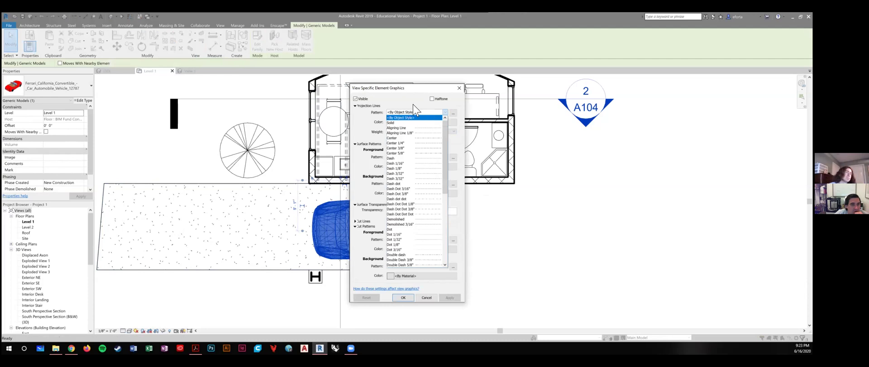
click(413, 117)
click(451, 121)
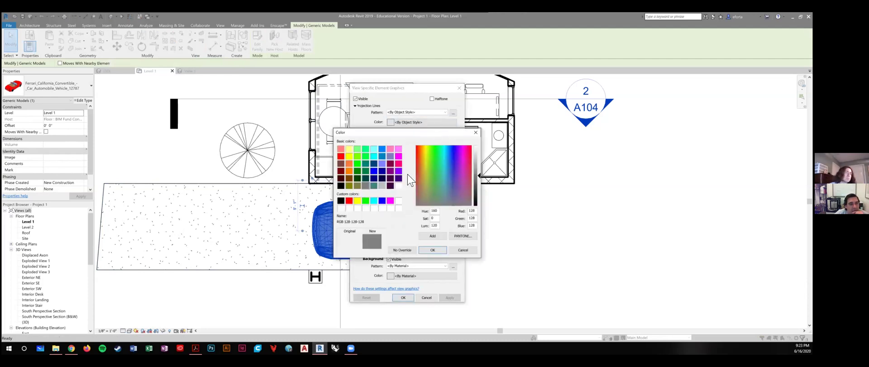
click(339, 184)
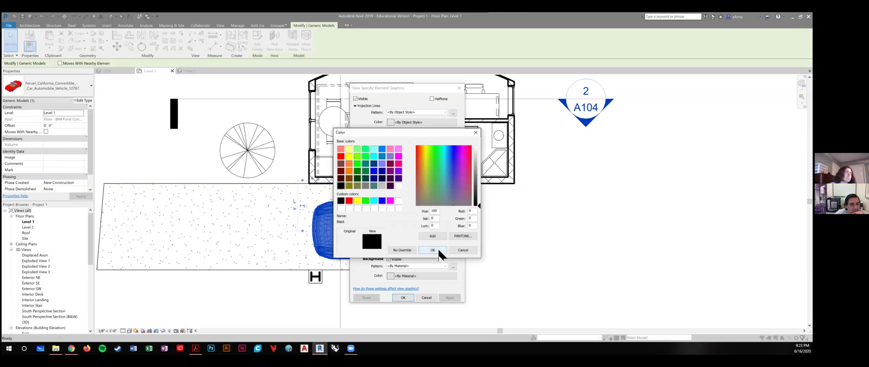
click(435, 250)
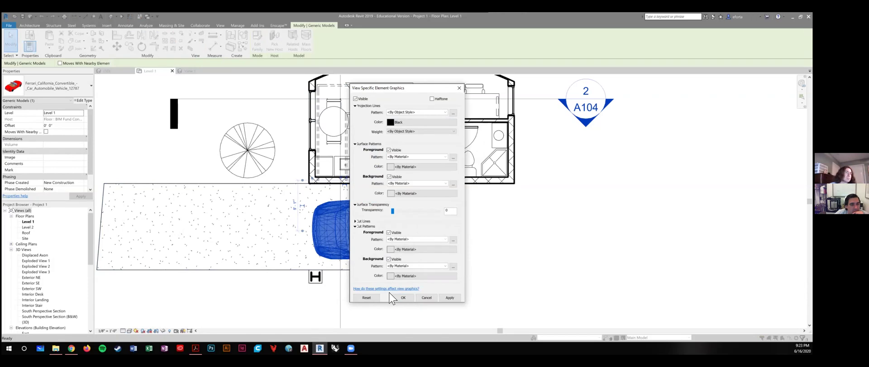
click(403, 297)
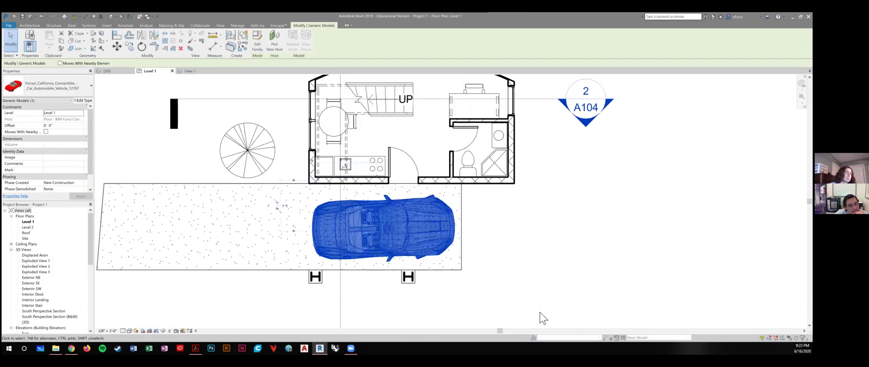
- Deselect the car and zoom in to check its black projection lines
click(520, 297)
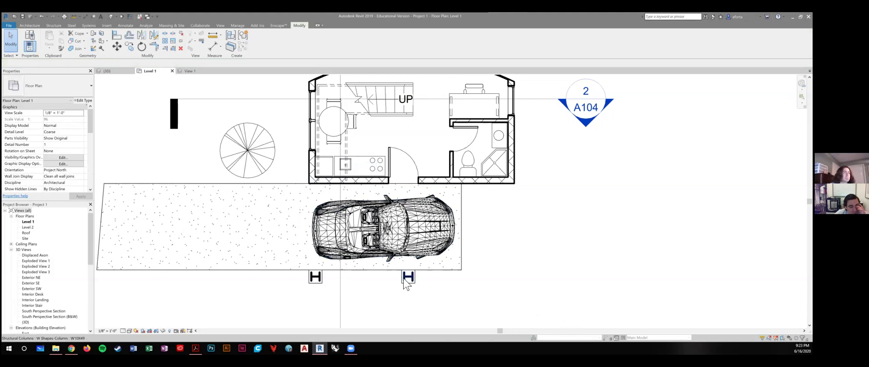
scroll(389, 233, up, 3)
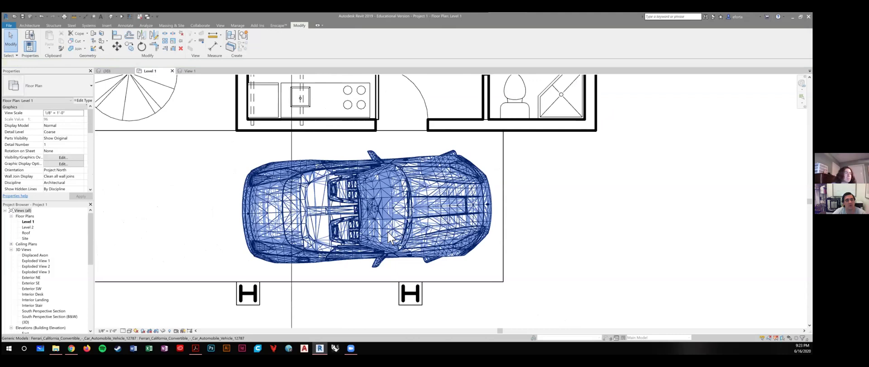
scroll(387, 232, up, 1)
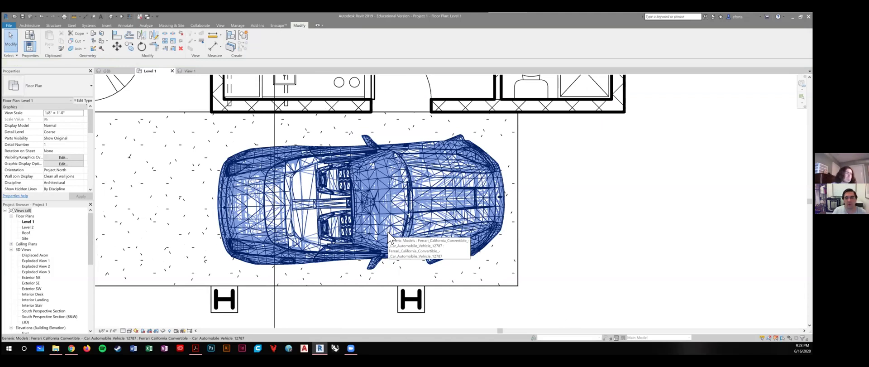
scroll(387, 232, up, 1)
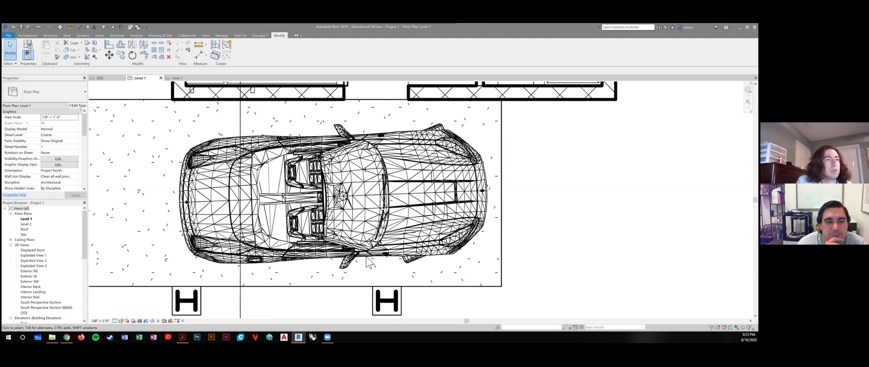
- Zoom out and close the car family's View 1 tab without saving changes
scroll(350, 213, down, 6)
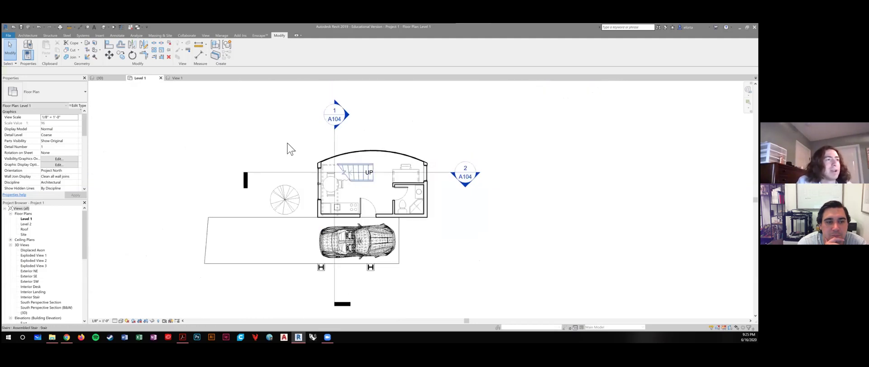
click(105, 77)
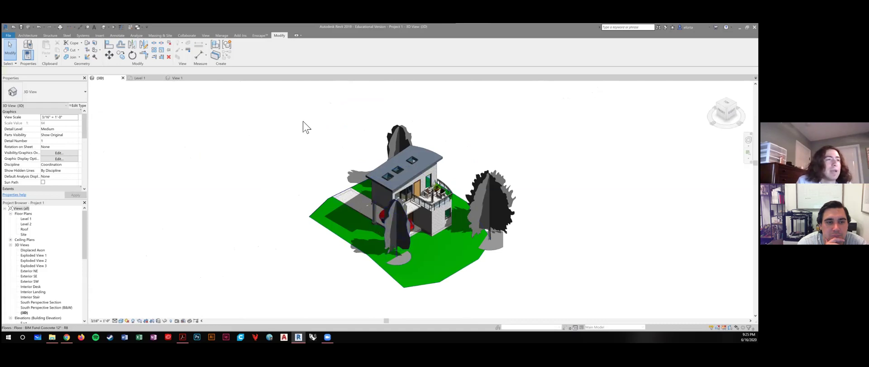
click(174, 78)
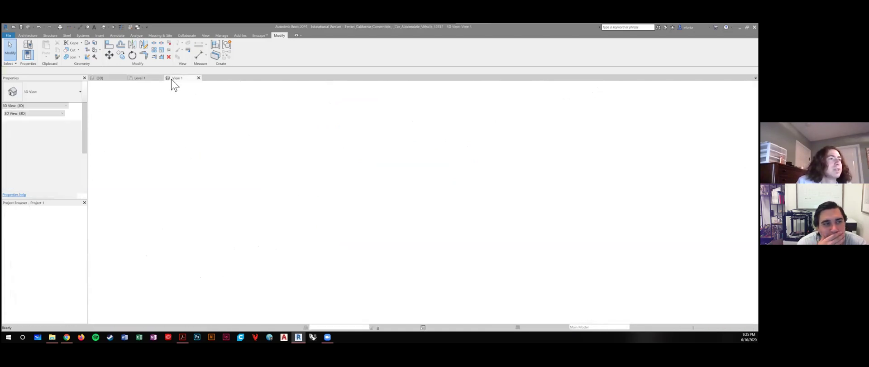
click(198, 78)
click(394, 182)
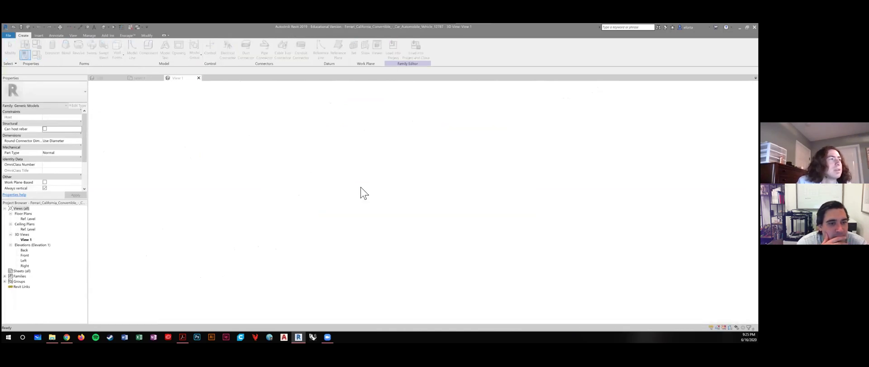
- Switch to the Level 1 floor plan tab to show the house with the black-lined car
click(145, 79)
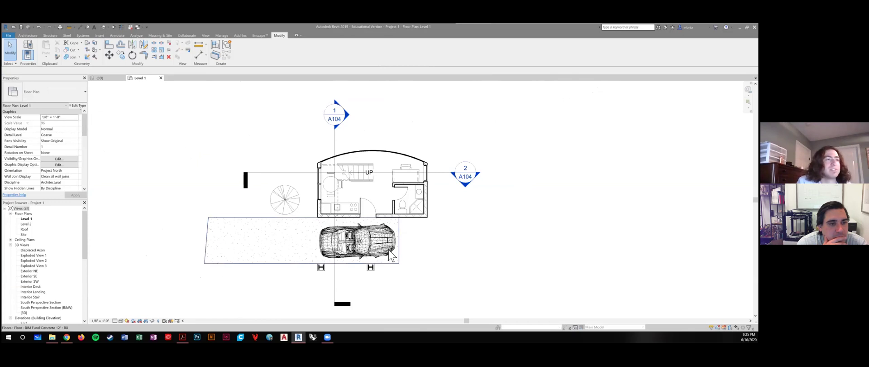